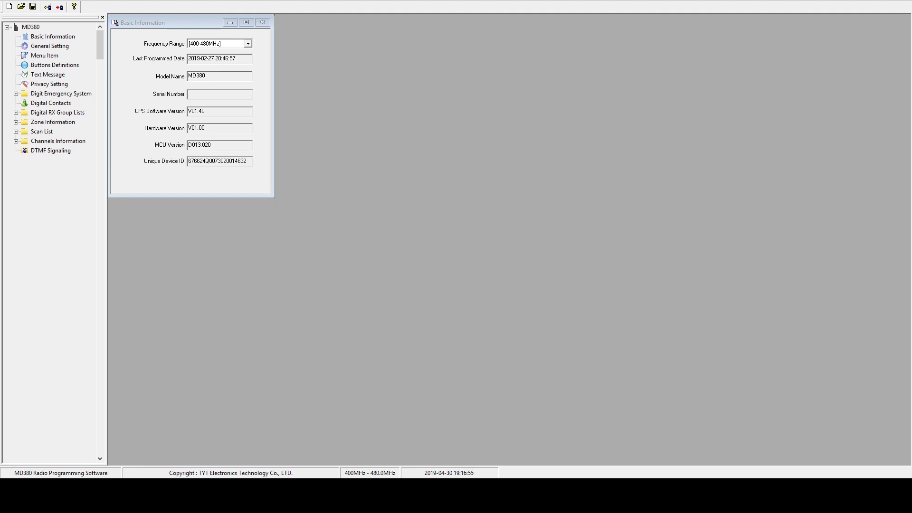
# - Add a digital contact named Ohio ARES at the end of the Digital Contacts list
pyautogui.click(209, 185)
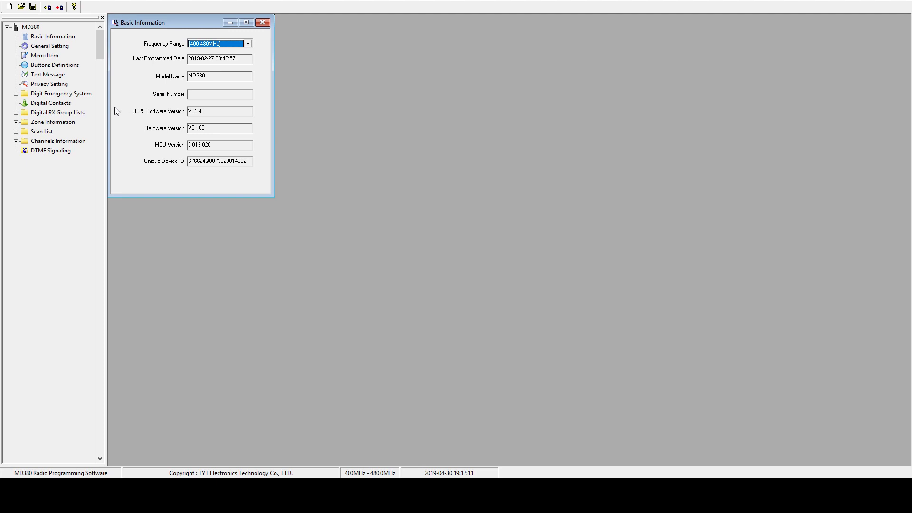
pyautogui.click(56, 104)
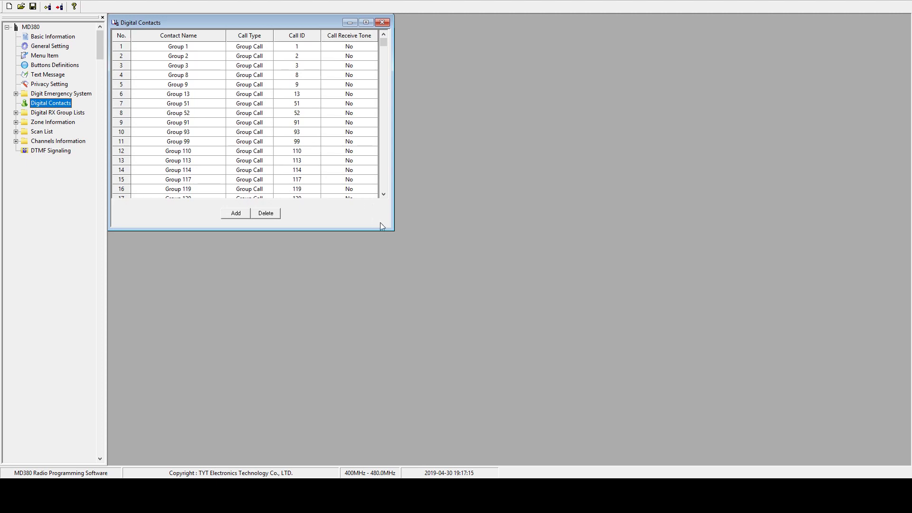
pyautogui.moveTo(392, 230)
pyautogui.mouseDown()
pyautogui.moveTo(540, 323)
pyautogui.moveTo(583, 433)
pyautogui.moveTo(440, 322)
pyautogui.moveTo(419, 247)
pyautogui.moveTo(396, 233)
pyautogui.mouseUp()
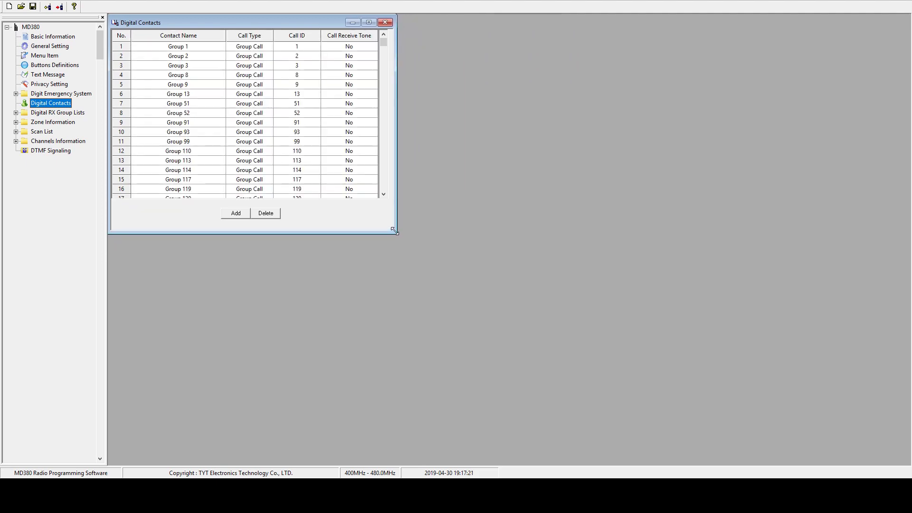
pyautogui.moveTo(383, 43); pyautogui.dragTo(382, 186)
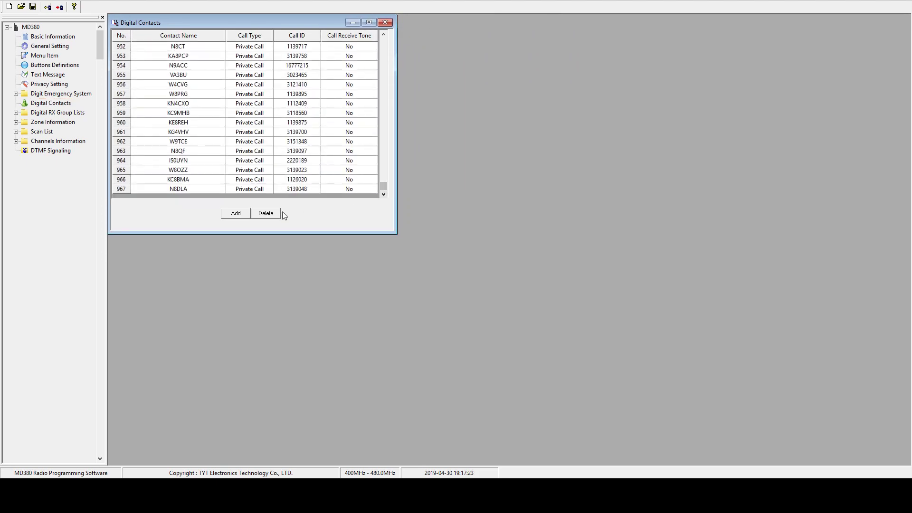
pyautogui.click(242, 215)
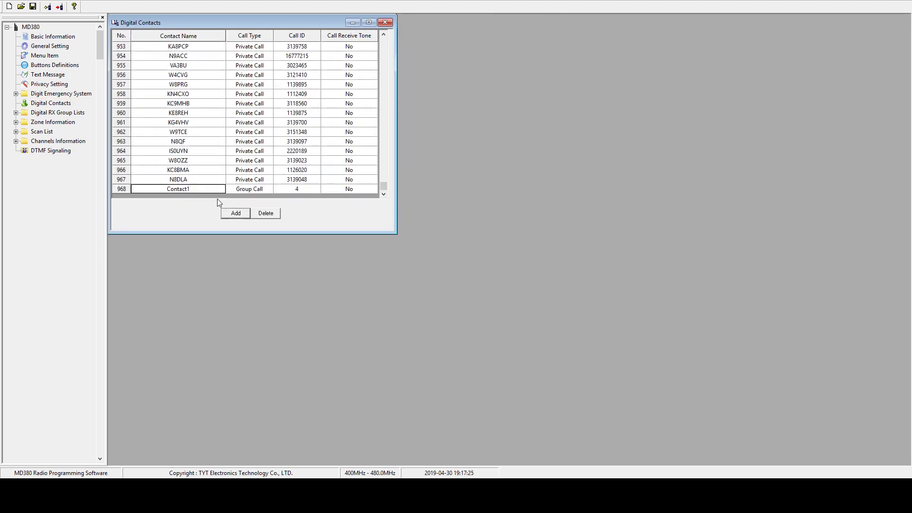
pyautogui.click(190, 189)
pyautogui.doubleClick(176, 190)
pyautogui.write('Ohio ARES')
# - Set the Ohio ARES contact's call ID to 31395, keeping it a Group Call, and close the contacts window
pyautogui.click(256, 189)
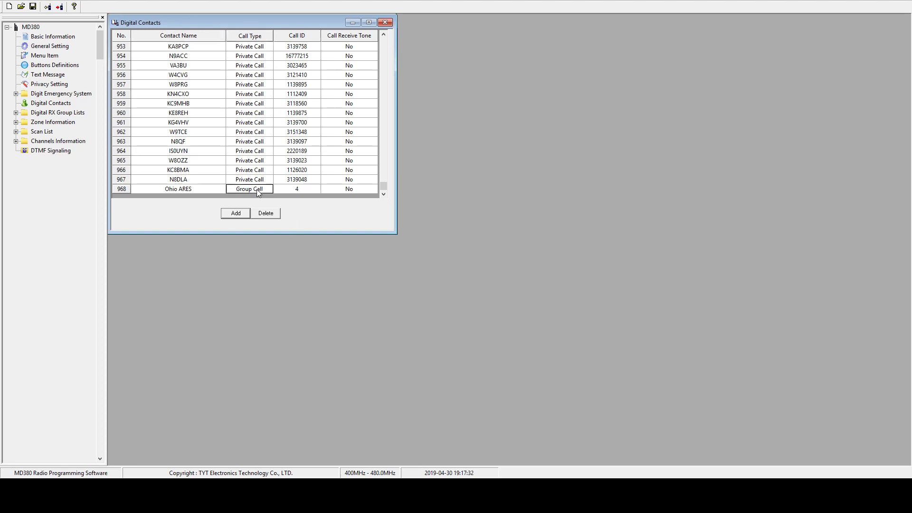
pyautogui.click(301, 189)
pyautogui.press('BackSpace')
pyautogui.write('3139')
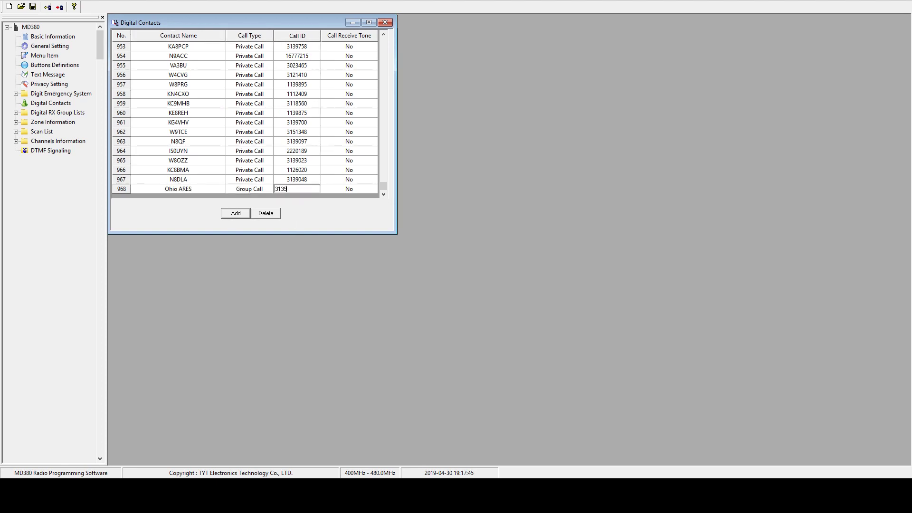
pyautogui.write('5')
pyautogui.press('Return')
pyautogui.click(387, 23)
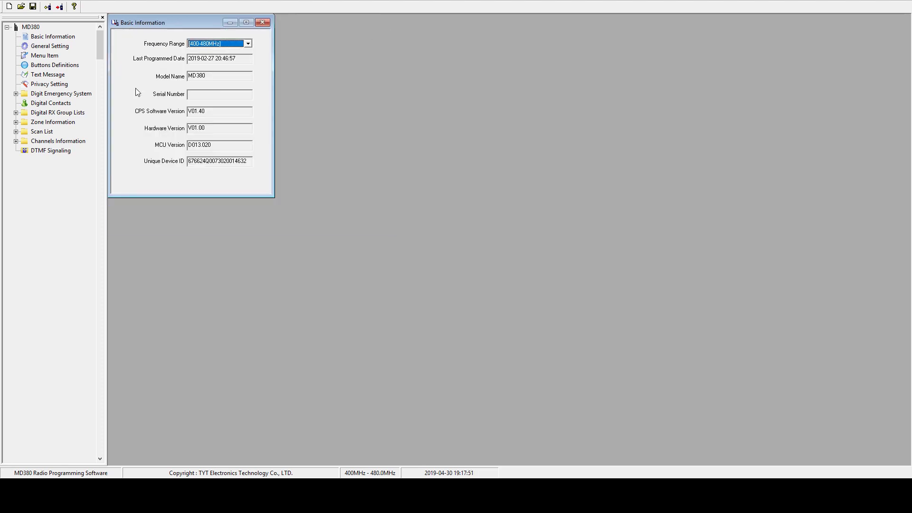
# - Add a new digital RX group list after Group 313976 and name it Ohio ARES
pyautogui.click(16, 113)
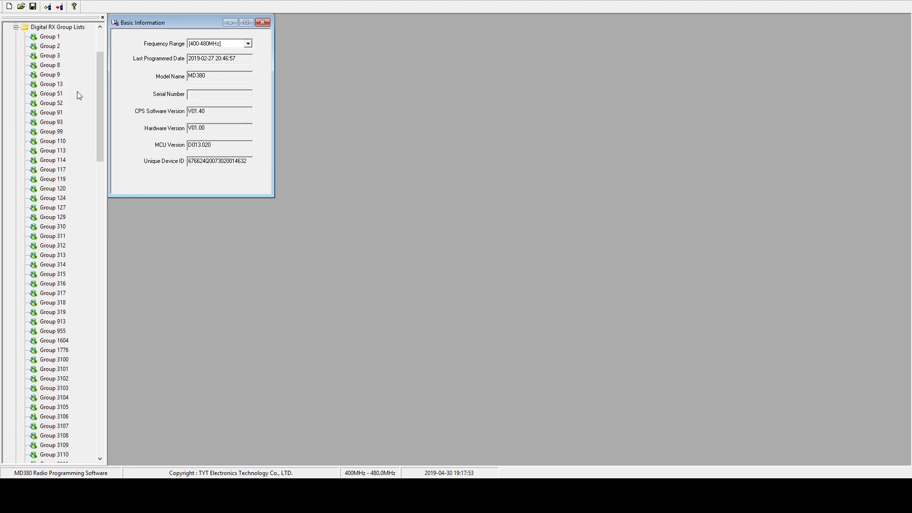
pyautogui.moveTo(101, 96); pyautogui.dragTo(102, 57)
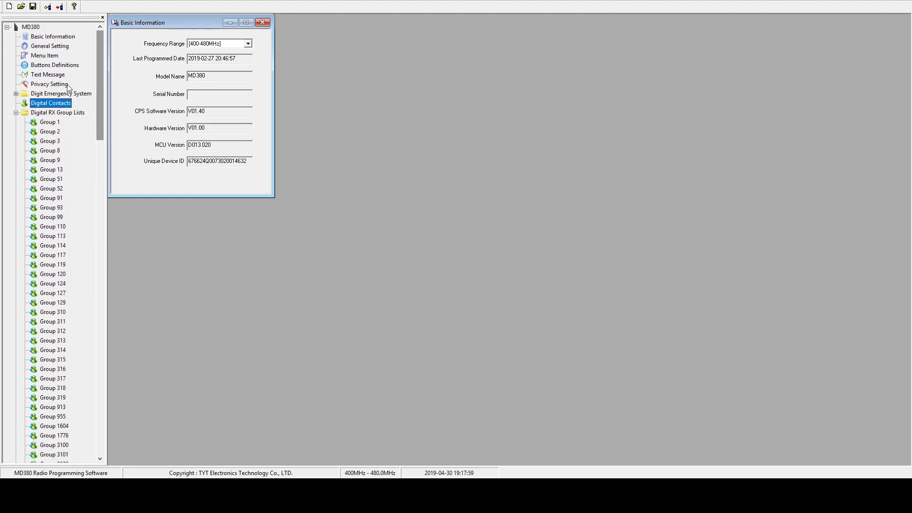
pyautogui.click(41, 113)
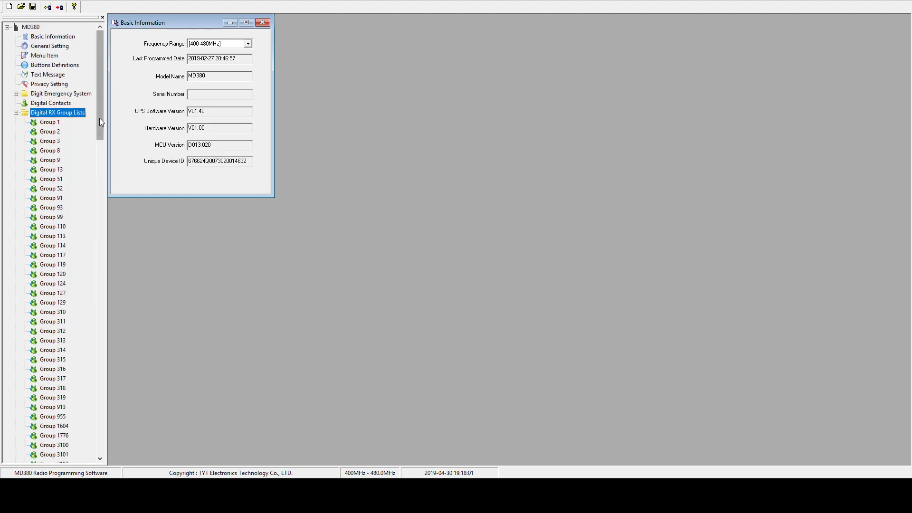
pyautogui.moveTo(99, 119); pyautogui.dragTo(53, 441)
pyautogui.click(55, 437)
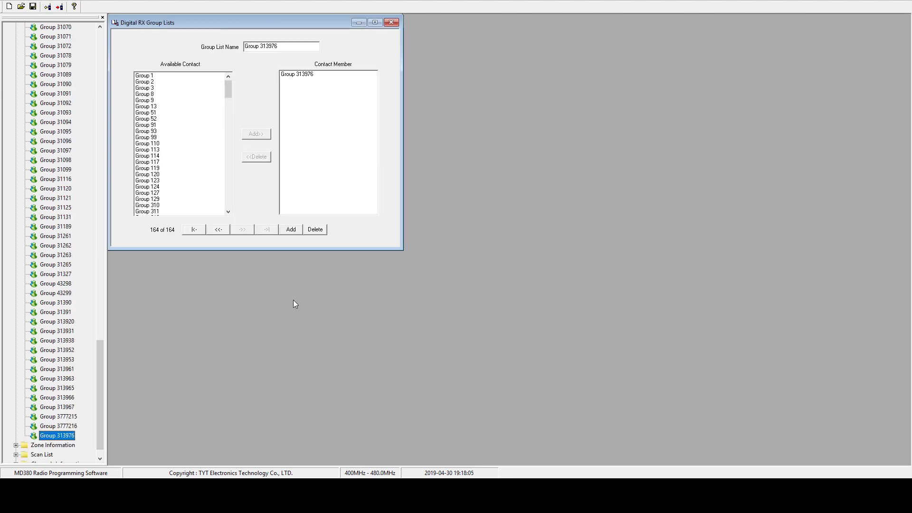
pyautogui.click(290, 230)
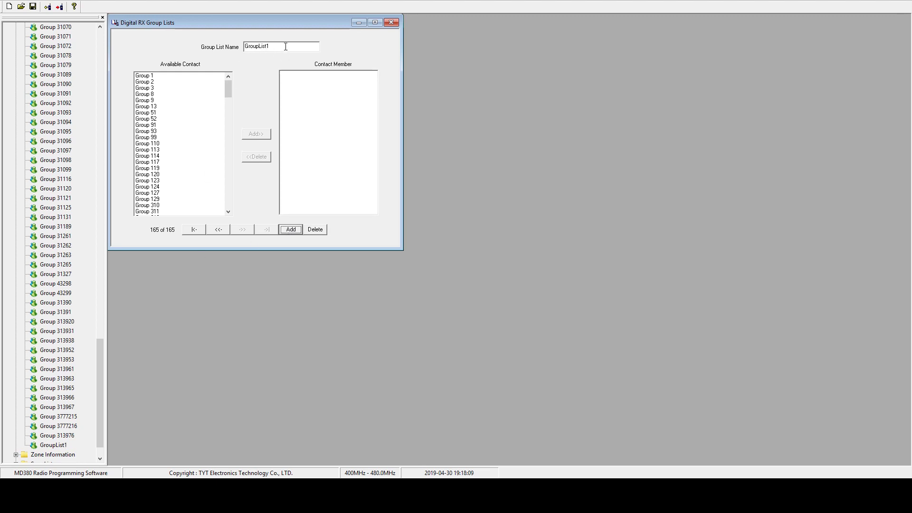
pyautogui.moveTo(286, 46); pyautogui.dragTo(147, 47)
pyautogui.write('Ohio ARES')
# - Make the Ohio ARES contact a member of the Ohio ARES group list, then close and collapse the RX group lists
pyautogui.moveTo(229, 90); pyautogui.dragTo(195, 212)
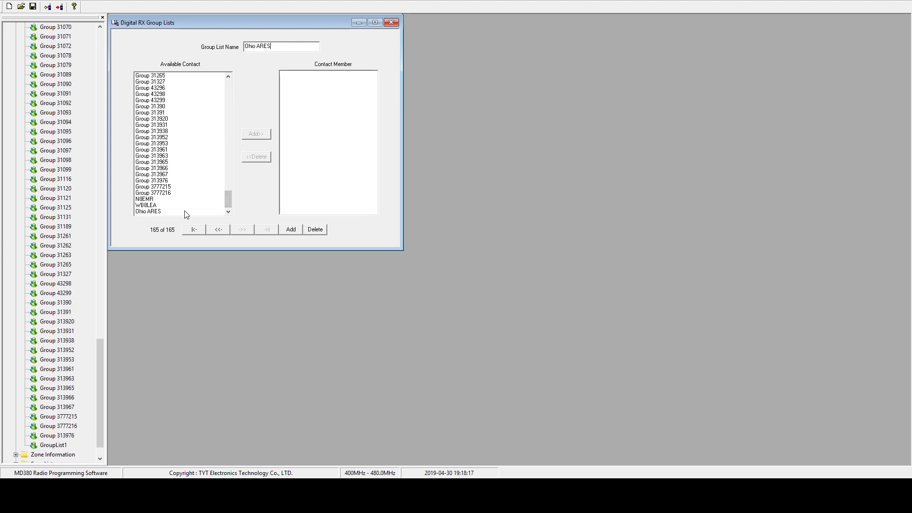
pyautogui.click(193, 211)
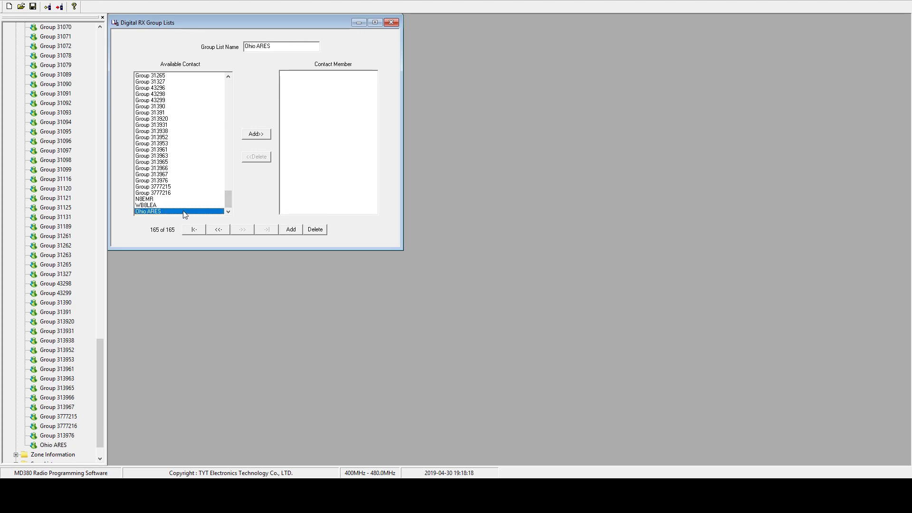
pyautogui.click(264, 135)
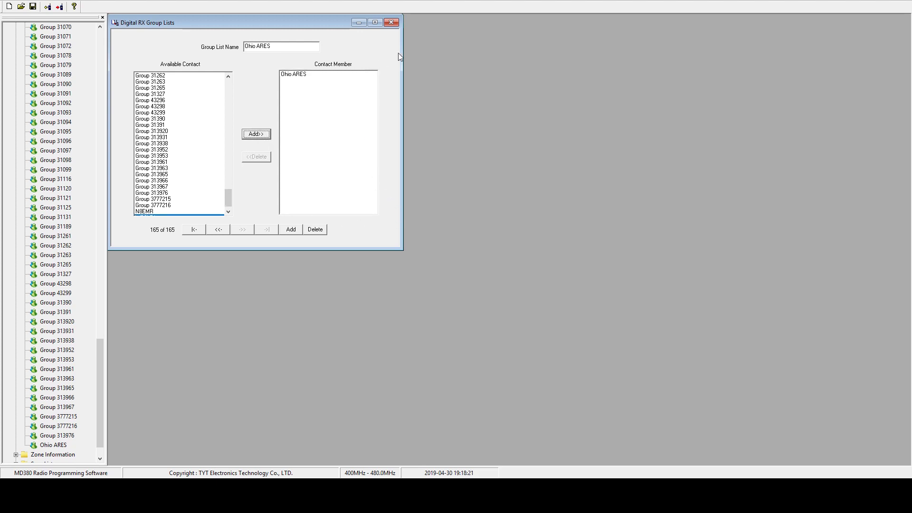
pyautogui.click(393, 22)
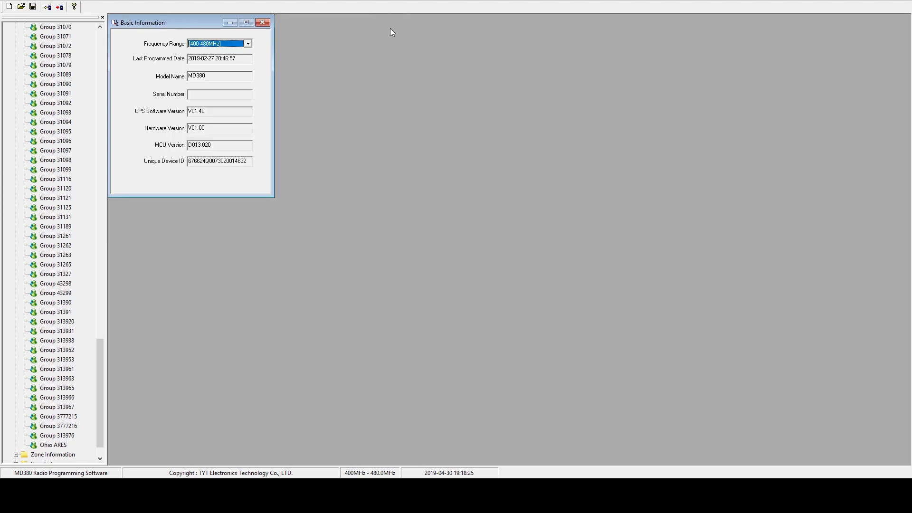
pyautogui.moveTo(101, 407); pyautogui.dragTo(101, 87)
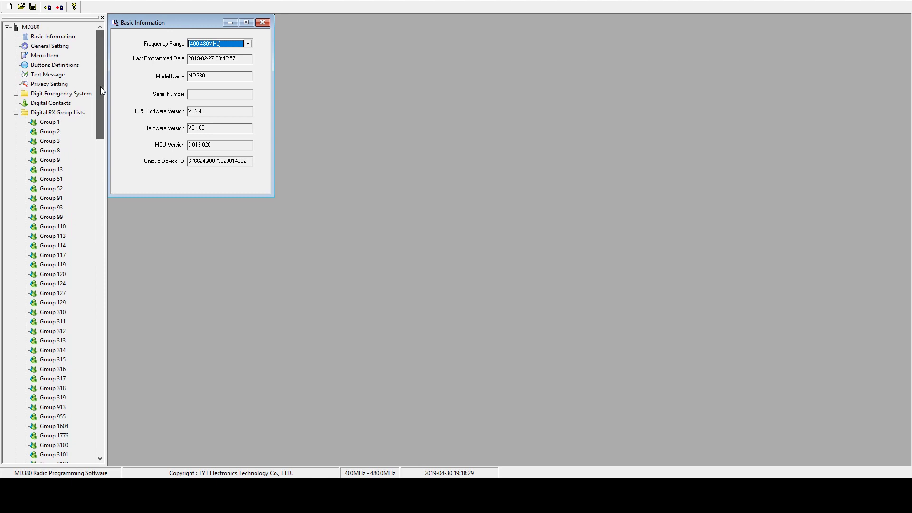
pyautogui.click(16, 112)
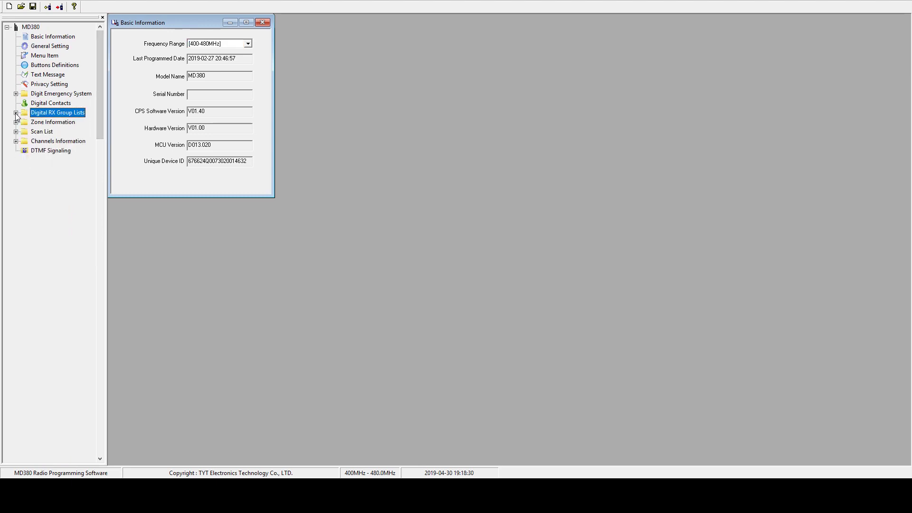
# - Add a new channel after OH Scan List and set its channel mode to Digital
pyautogui.click(16, 141)
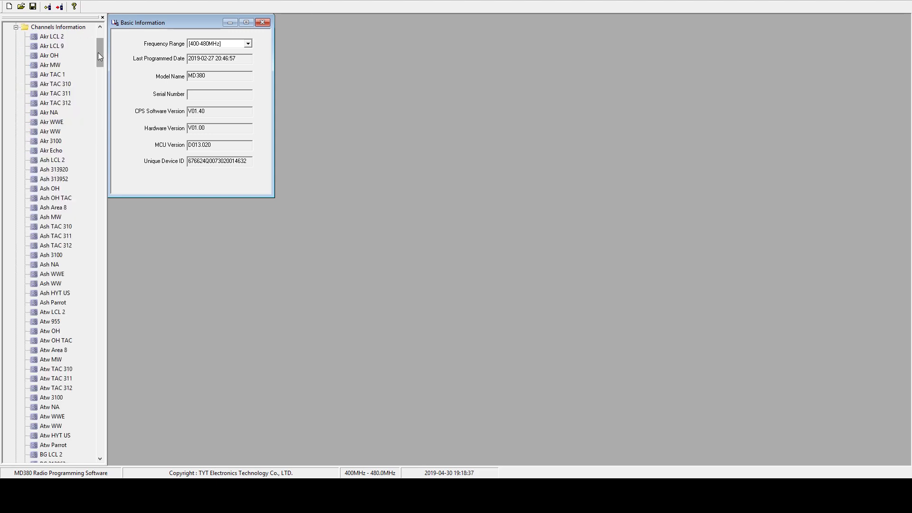
pyautogui.moveTo(99, 53); pyautogui.dragTo(101, 458)
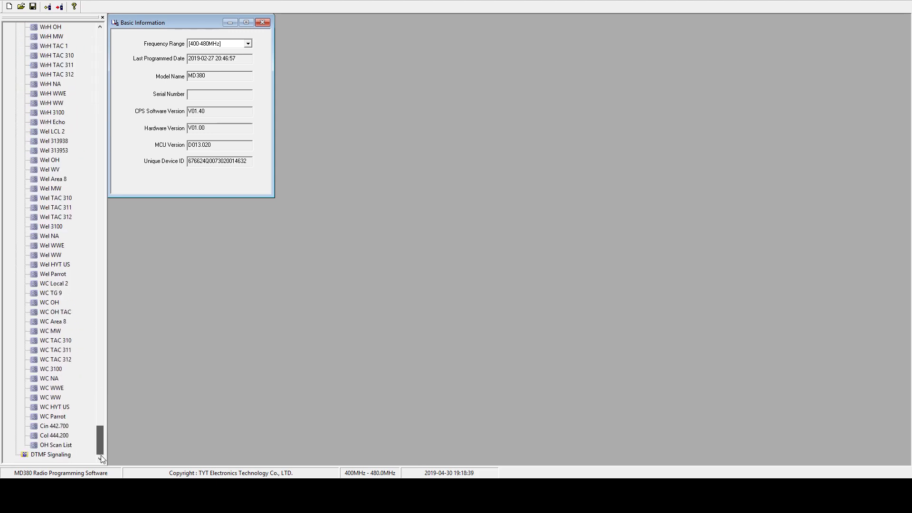
pyautogui.doubleClick(59, 445)
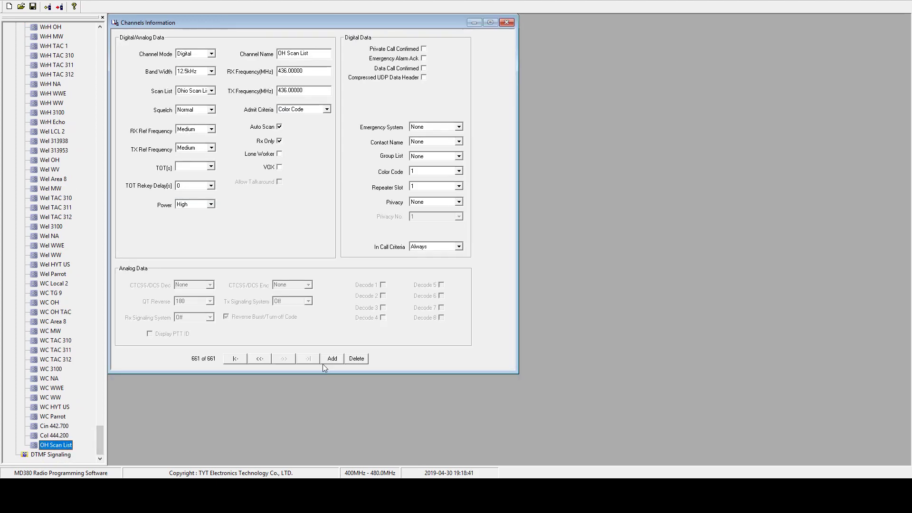
pyautogui.click(329, 359)
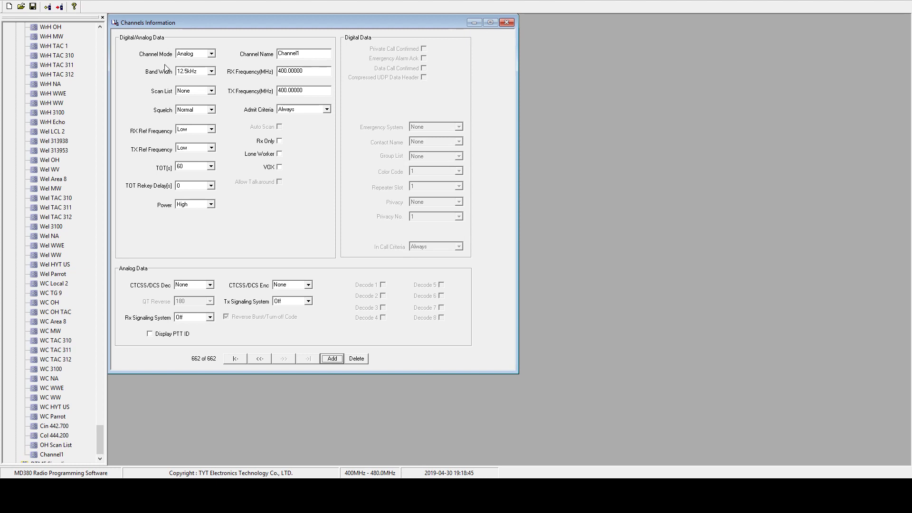
pyautogui.click(185, 55)
pyautogui.press('Down')
# - Assign the Warrensville scan list to the new channel and name the channel WrH Ohio ARES
pyautogui.click(189, 91)
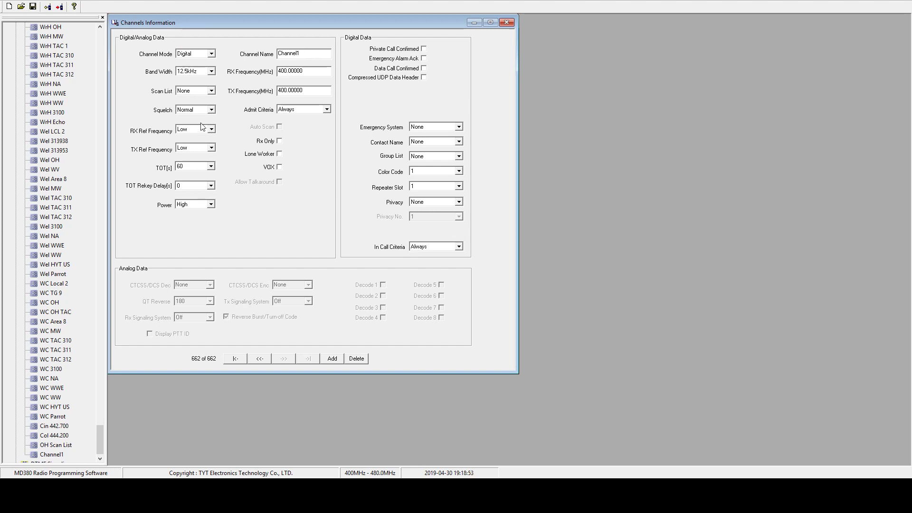
pyautogui.press('Down')
pyautogui.click(322, 52)
pyautogui.moveTo(322, 52); pyautogui.dragTo(251, 50)
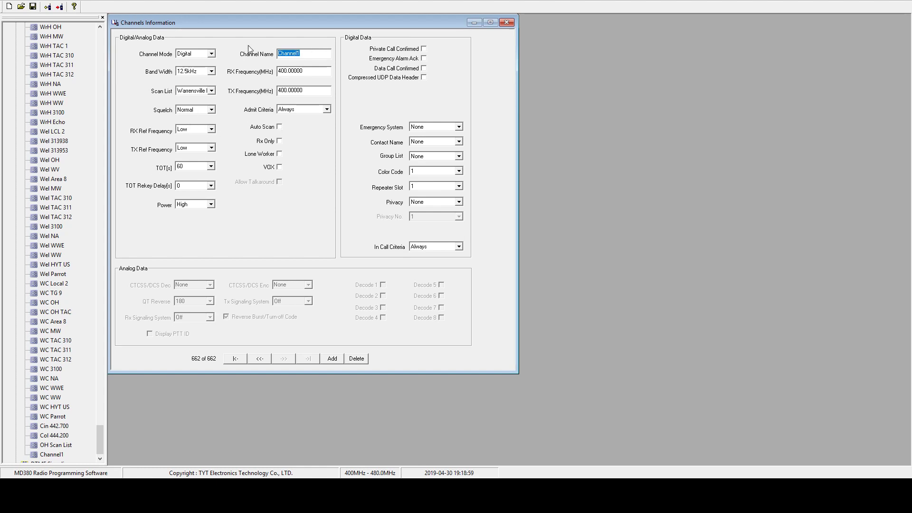
pyautogui.write('WrH Ohio ARES')
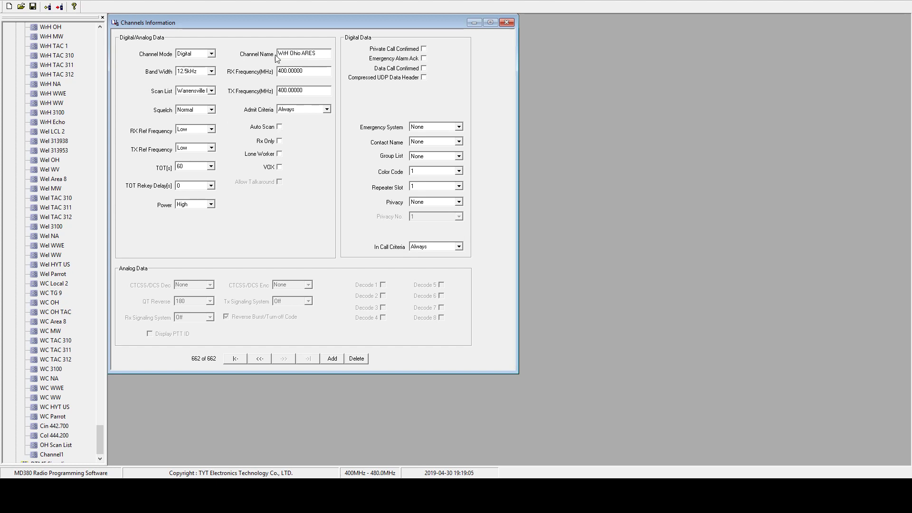
# - Set the channel's RX frequency to 442.08750 MHz, TX frequency to 447.08750 MHz and admit criteria to Color Code
pyautogui.click(311, 71)
pyautogui.moveTo(320, 73); pyautogui.dragTo(242, 72)
pyautogui.click(322, 73)
pyautogui.moveTo(323, 73); pyautogui.dragTo(230, 75)
pyautogui.write('442.0875')
pyautogui.press('Tab')
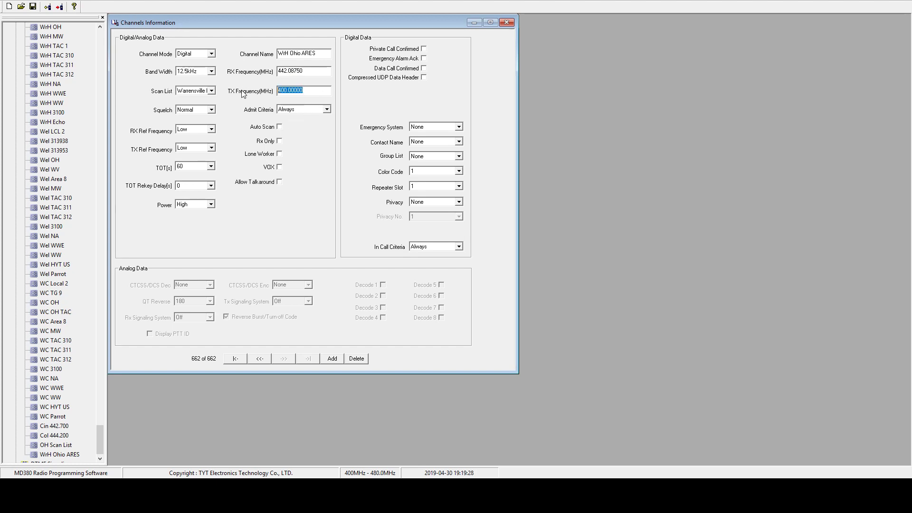
pyautogui.write('447.08750')
pyautogui.click(311, 134)
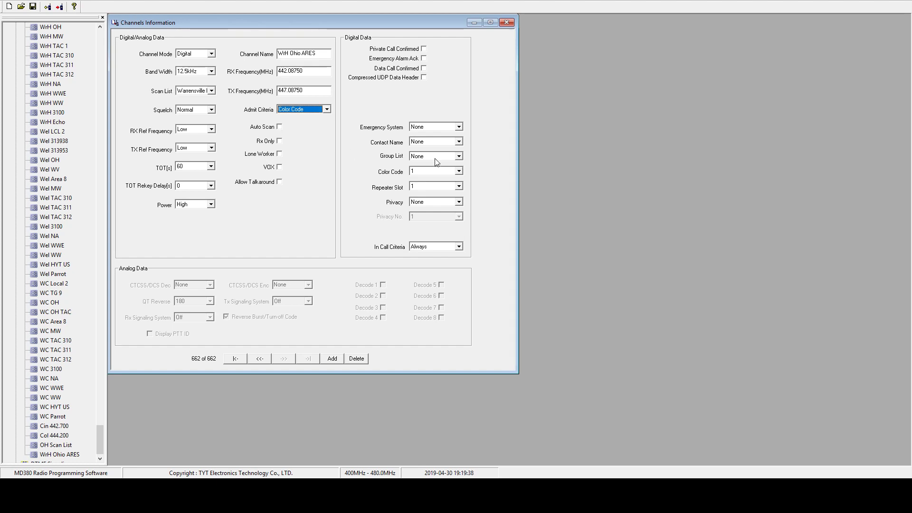
# - Set both the contact name and the group list of the WrH Ohio ARES channel to Ohio ARES
pyautogui.click(459, 141)
pyautogui.click(437, 193)
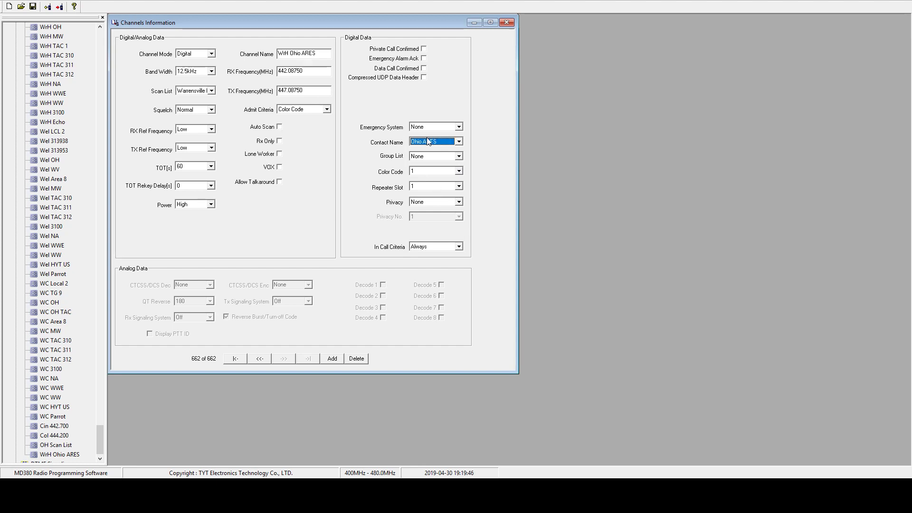
pyautogui.click(460, 157)
pyautogui.click(438, 211)
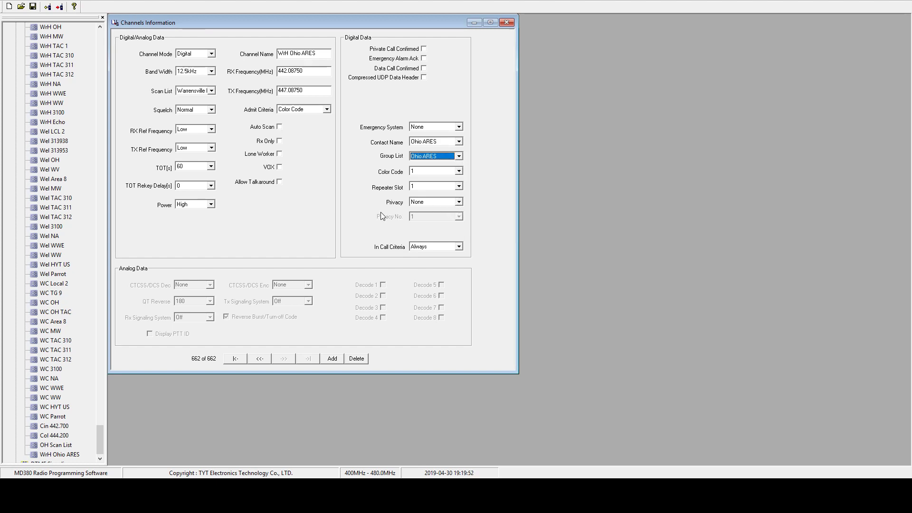
# - Set the channel's repeater slot to 2 with color code 1, and close the channel's settings
pyautogui.click(420, 185)
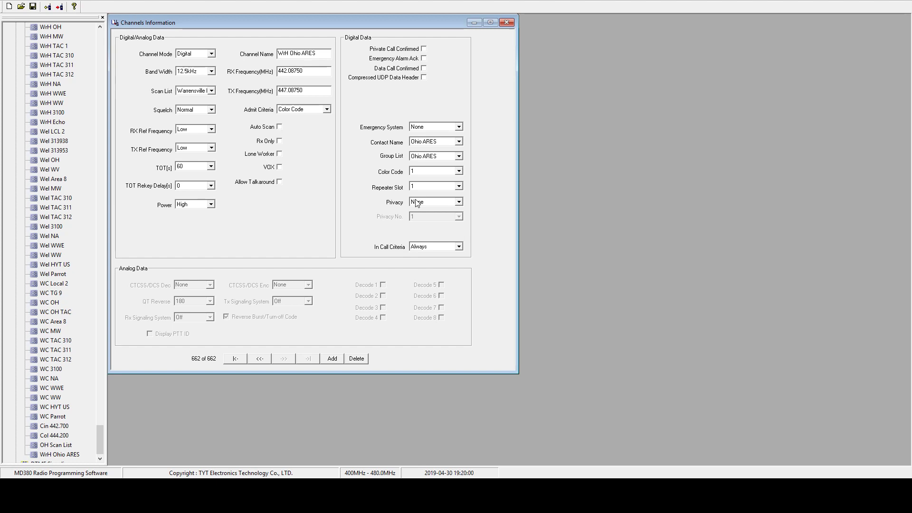
pyautogui.click(415, 199)
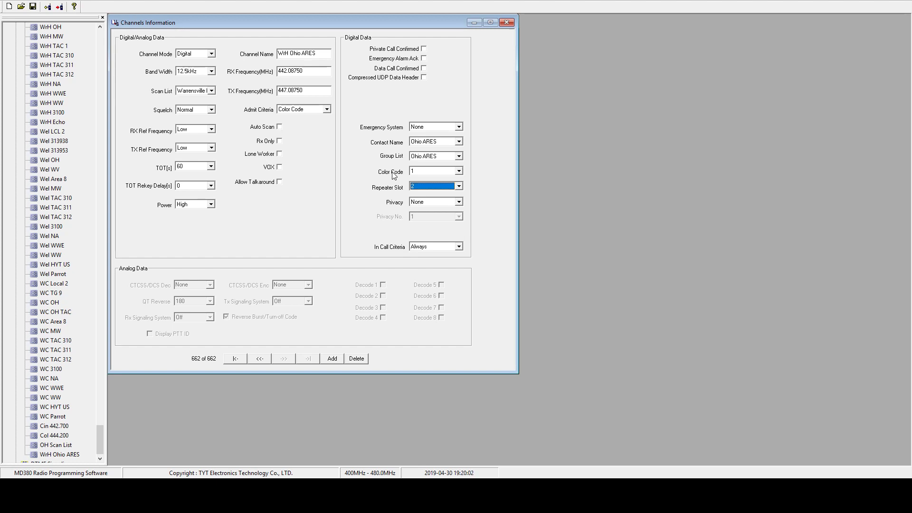
pyautogui.click(426, 174)
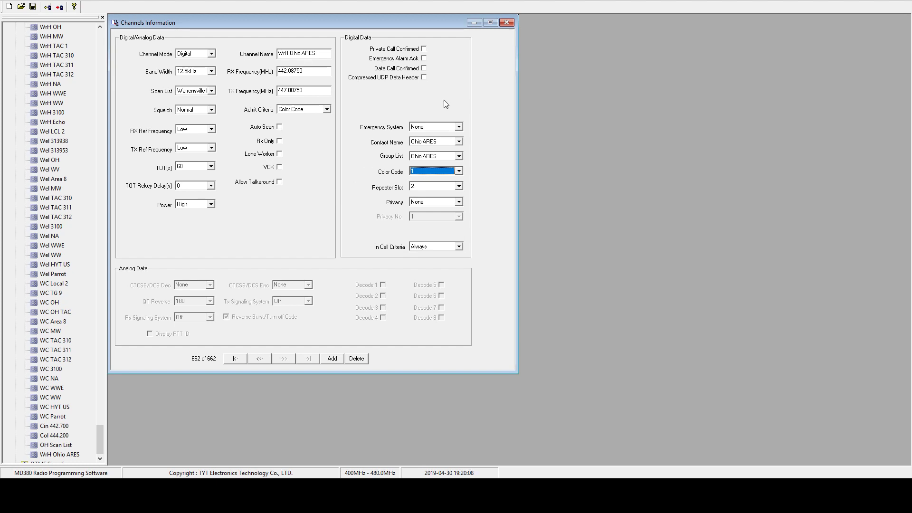
pyautogui.click(506, 23)
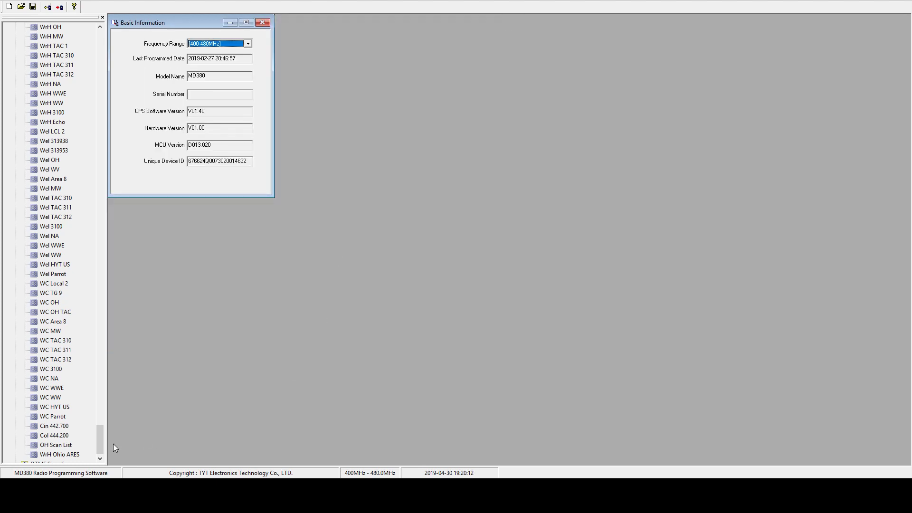
pyautogui.moveTo(102, 439); pyautogui.dragTo(109, 30)
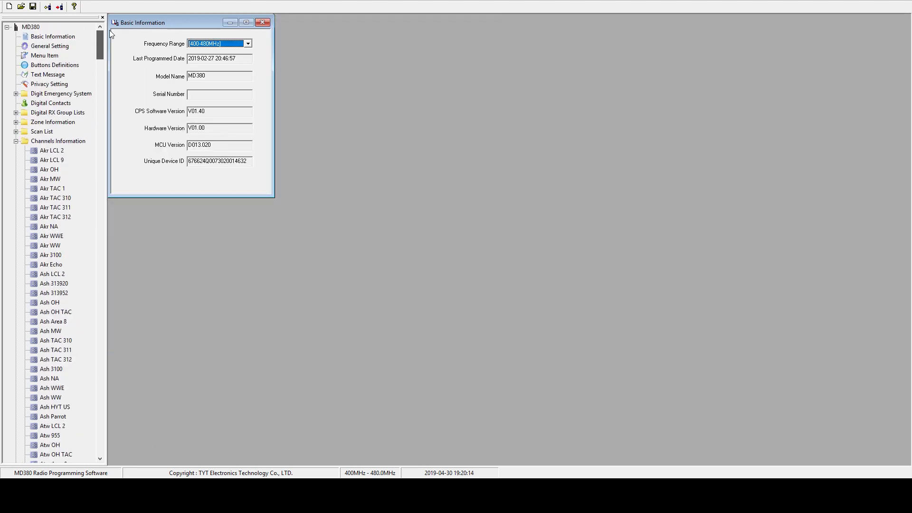
# - Collapse the channel list and open the settings of the Warrensville Hts zone
pyautogui.click(16, 141)
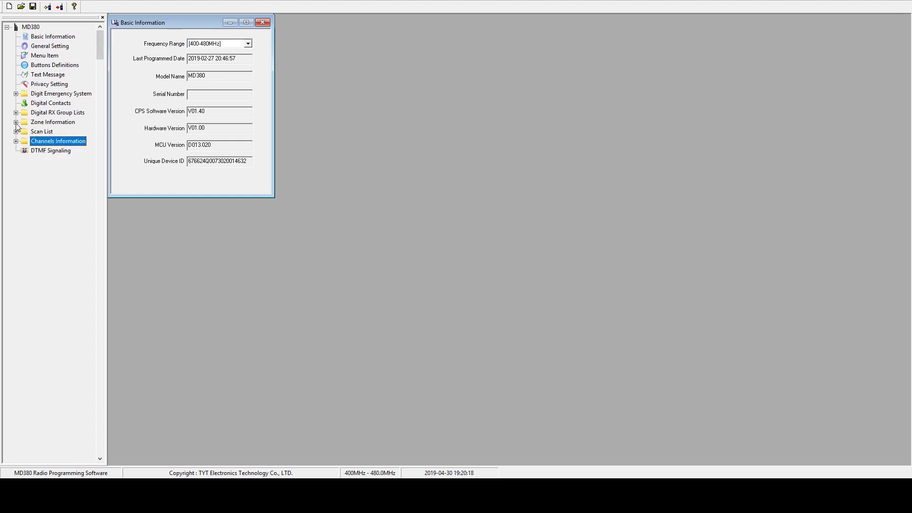
pyautogui.click(17, 122)
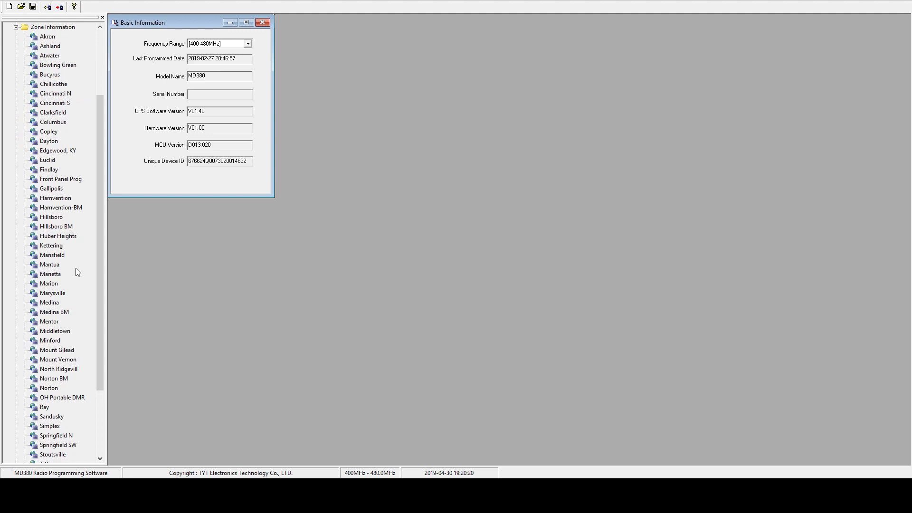
pyautogui.scroll(-3, 75, 271)
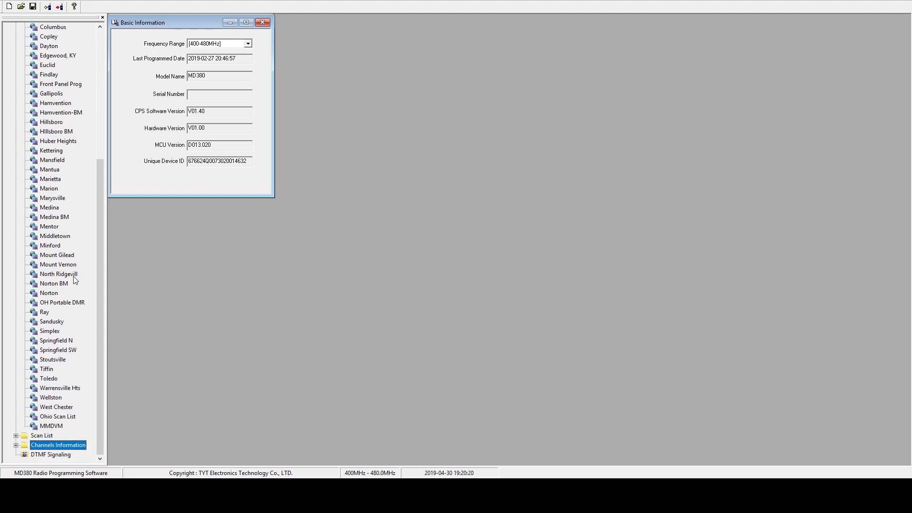
pyautogui.click(60, 388)
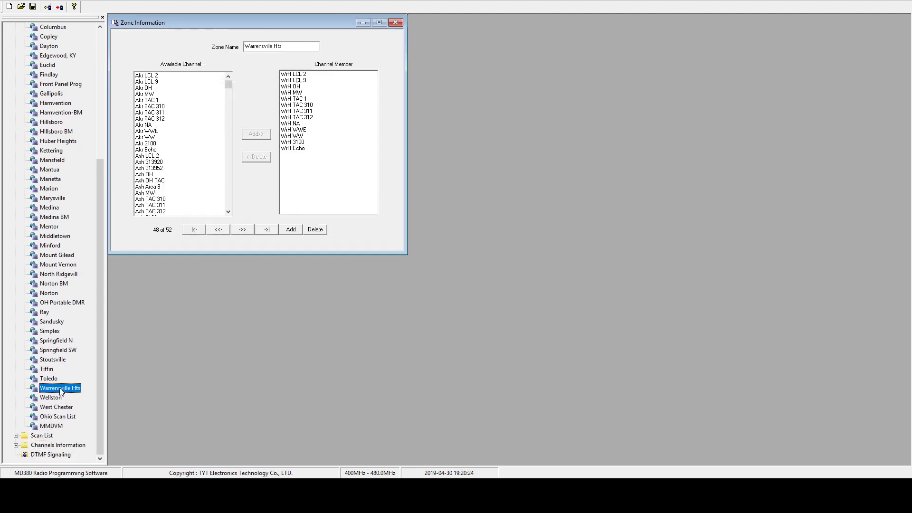
# - Add the WrH Ohio ARES channel to the Warrensville Hts zone's channel members, and close the zone's settings and the zone list
pyautogui.moveTo(227, 86); pyautogui.dragTo(232, 187)
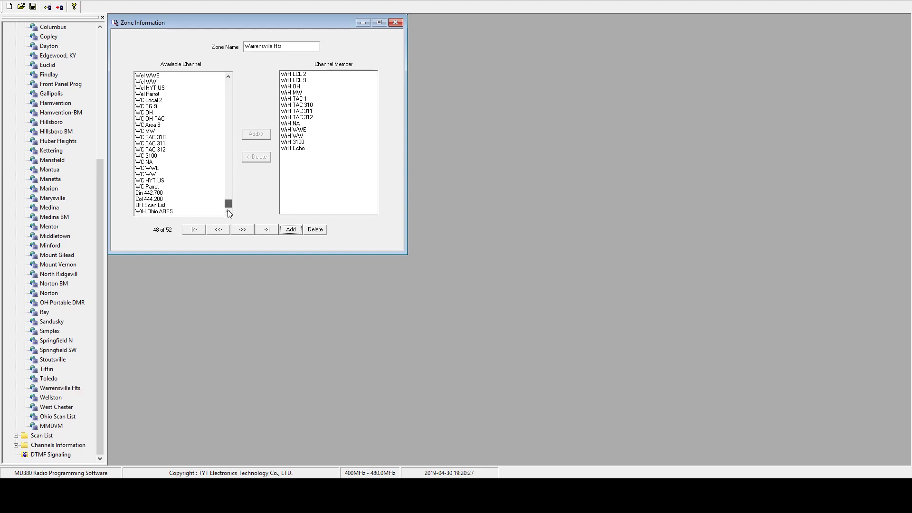
pyautogui.click(174, 211)
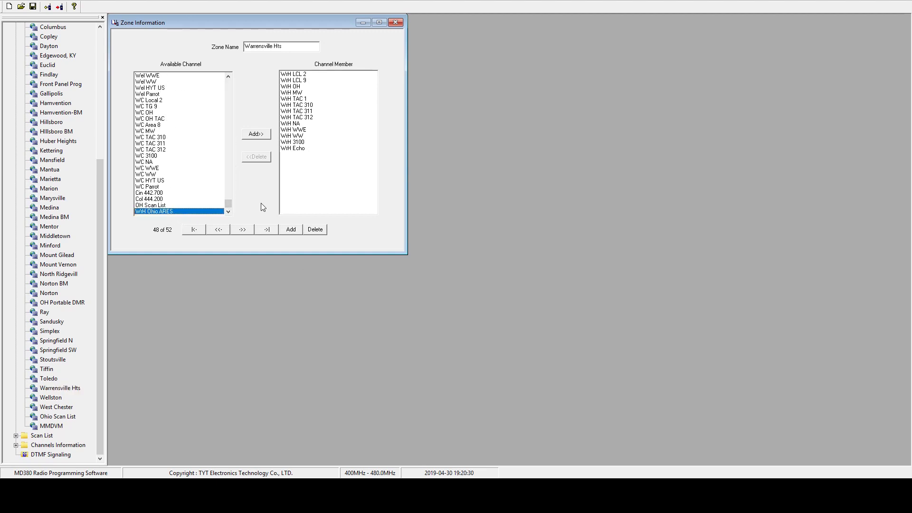
pyautogui.click(256, 134)
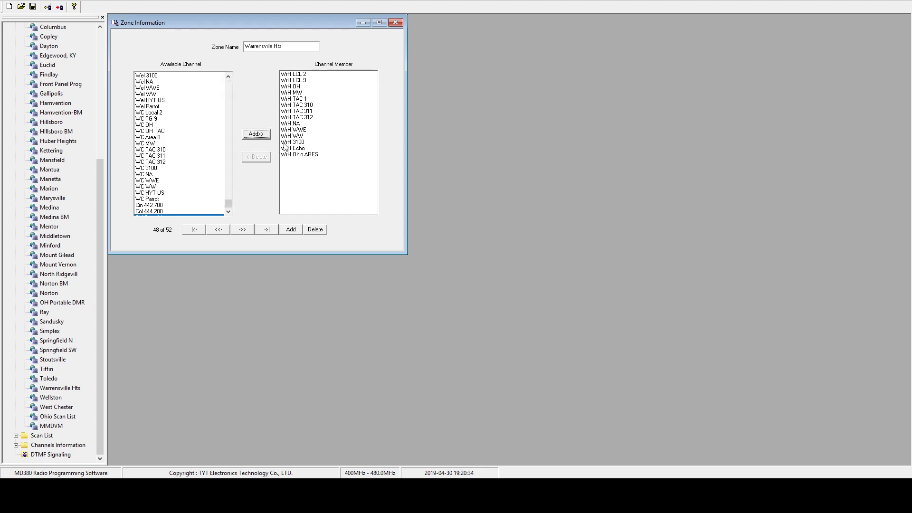
pyautogui.click(312, 156)
pyautogui.moveTo(317, 155); pyautogui.dragTo(316, 152)
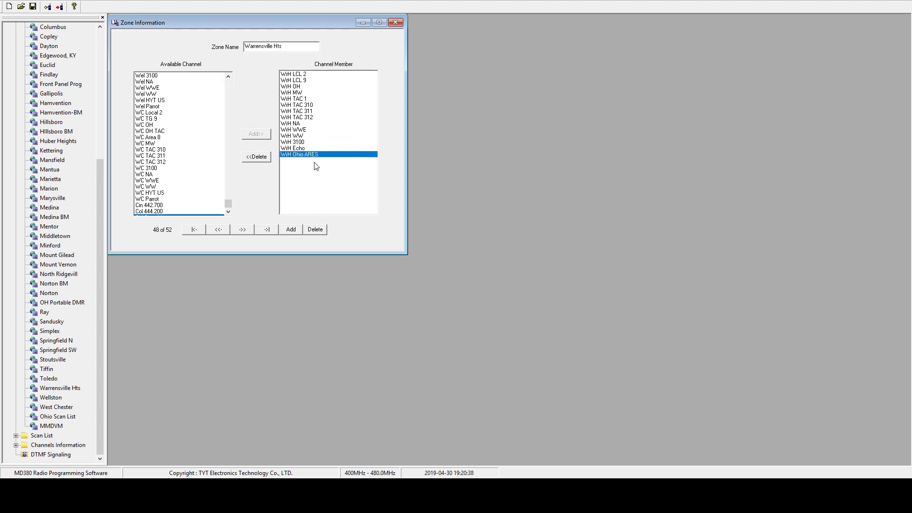
pyautogui.click(399, 23)
pyautogui.moveTo(101, 187); pyautogui.dragTo(103, 56)
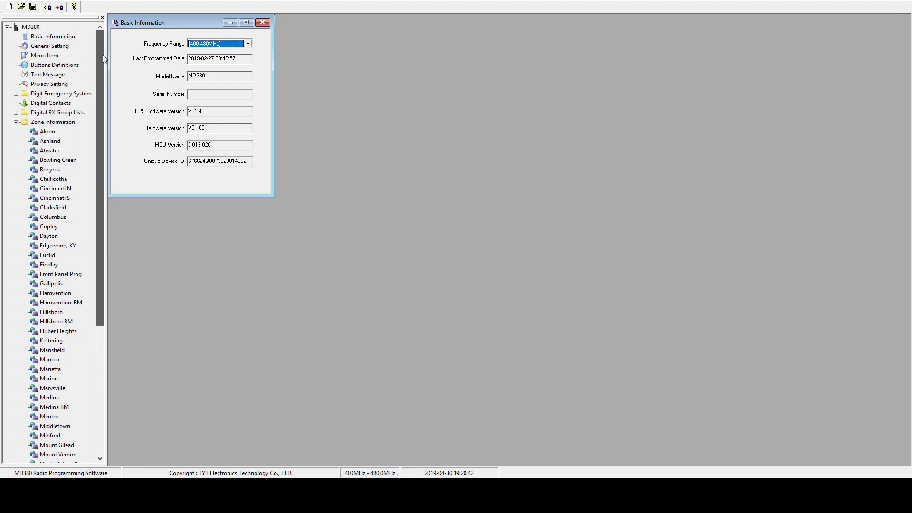
pyautogui.click(17, 122)
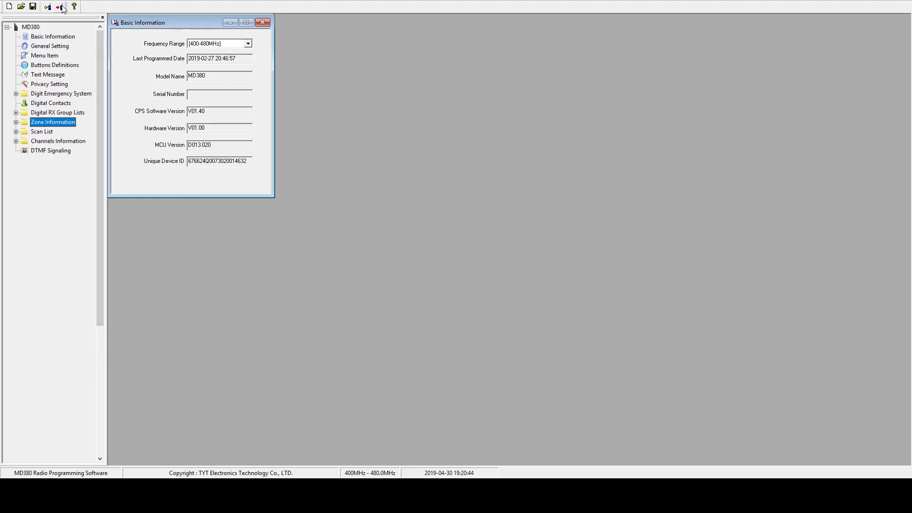